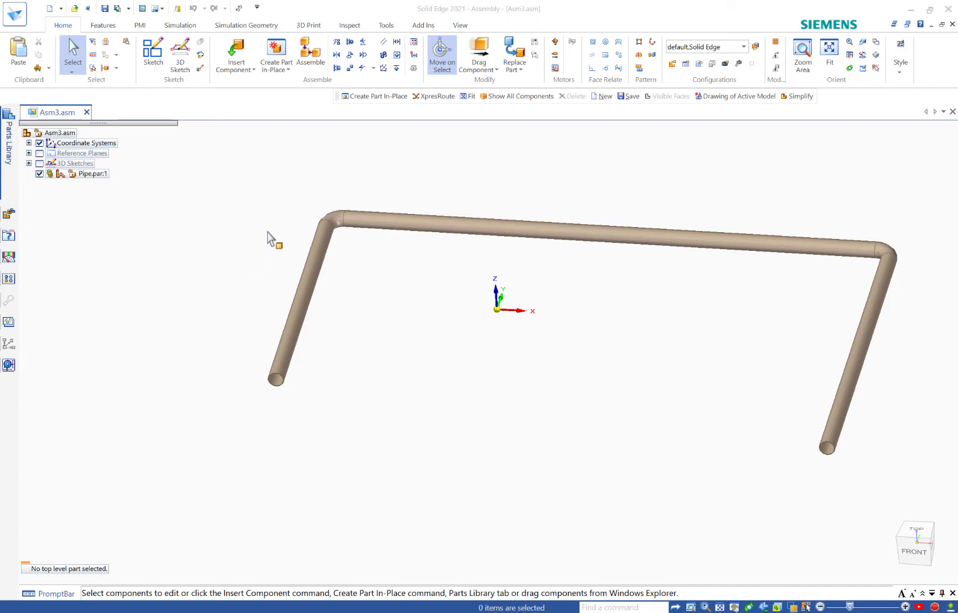
# Create a new part from the ansi inch part.par template
pyautogui.click(51, 9)
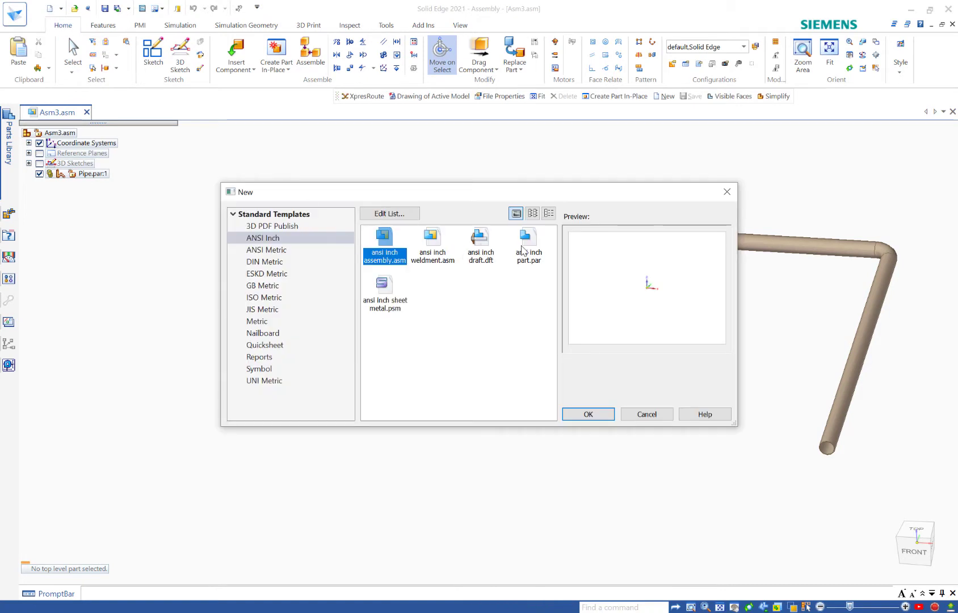
pyautogui.click(533, 256)
pyautogui.click(602, 416)
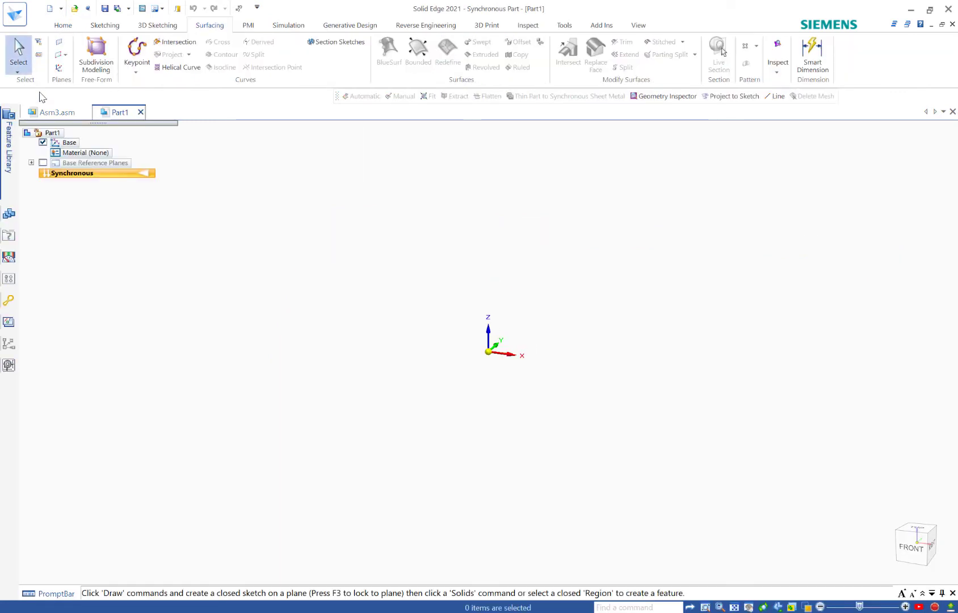
# Transition Part1 from synchronous to ordered modeling
pyautogui.rightClick(69, 176)
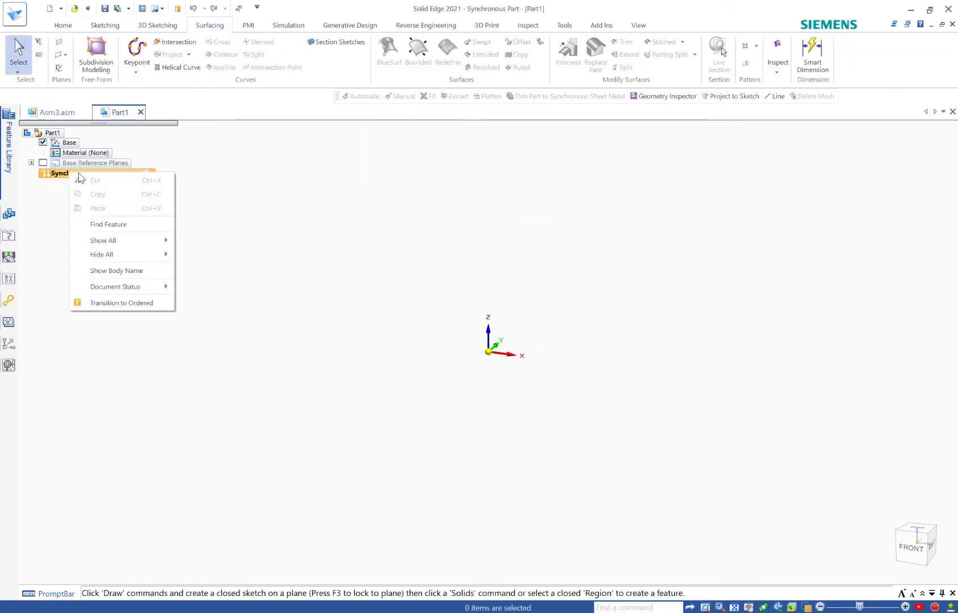
pyautogui.click(127, 303)
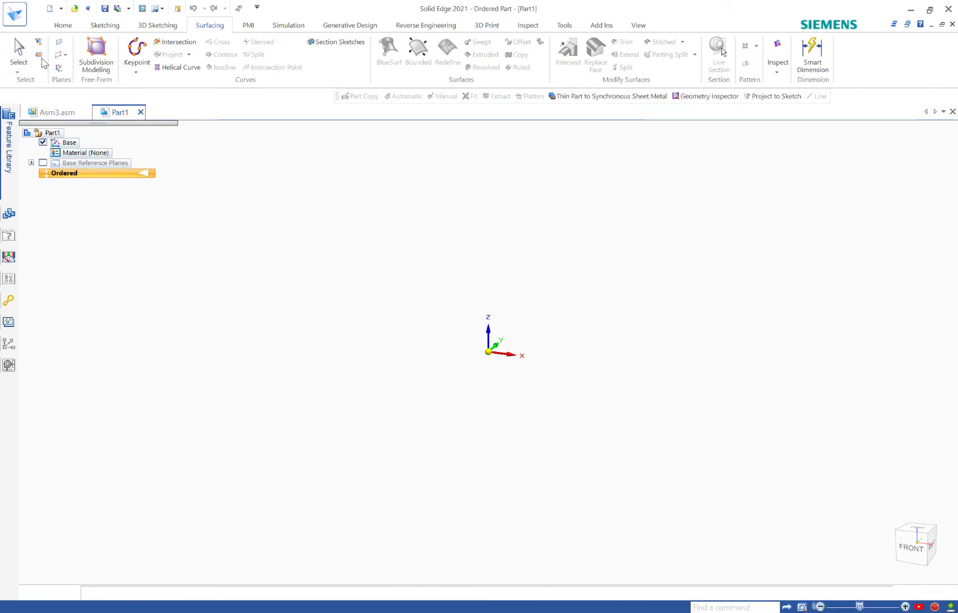
pyautogui.click(62, 25)
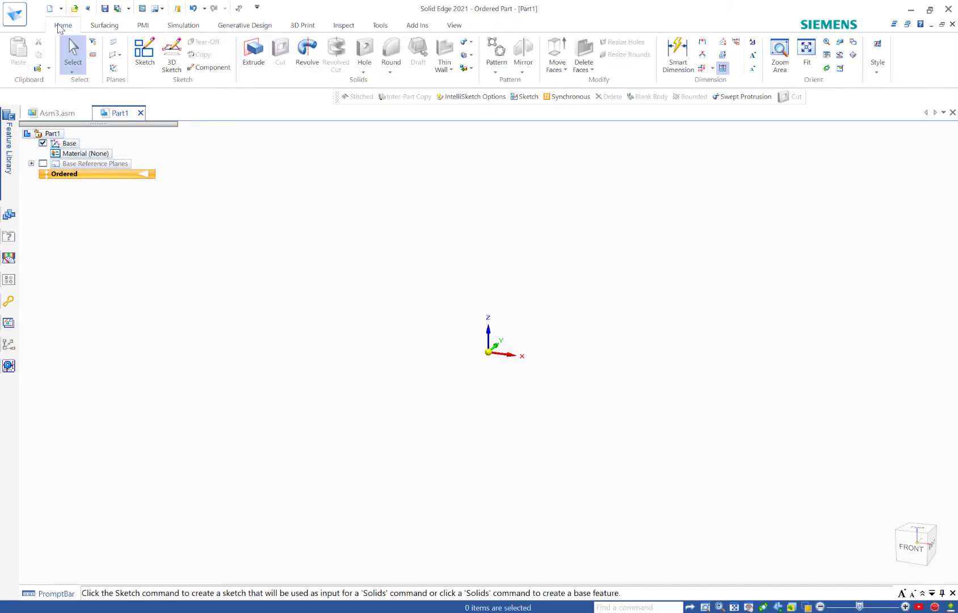
pyautogui.click(49, 68)
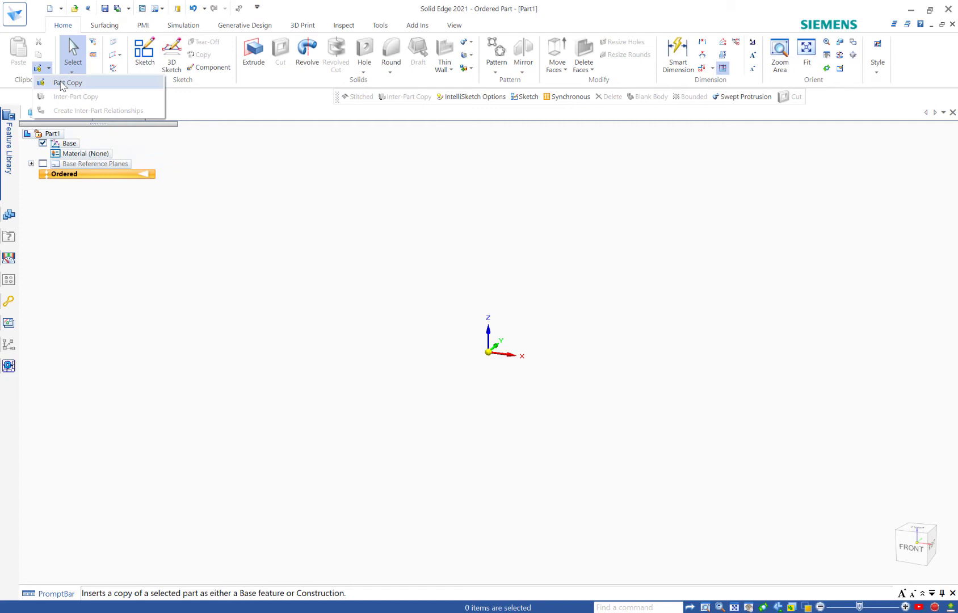
# Part-copy Pipe.par from the Desktop into Part1 as a construction body
pyautogui.click(61, 83)
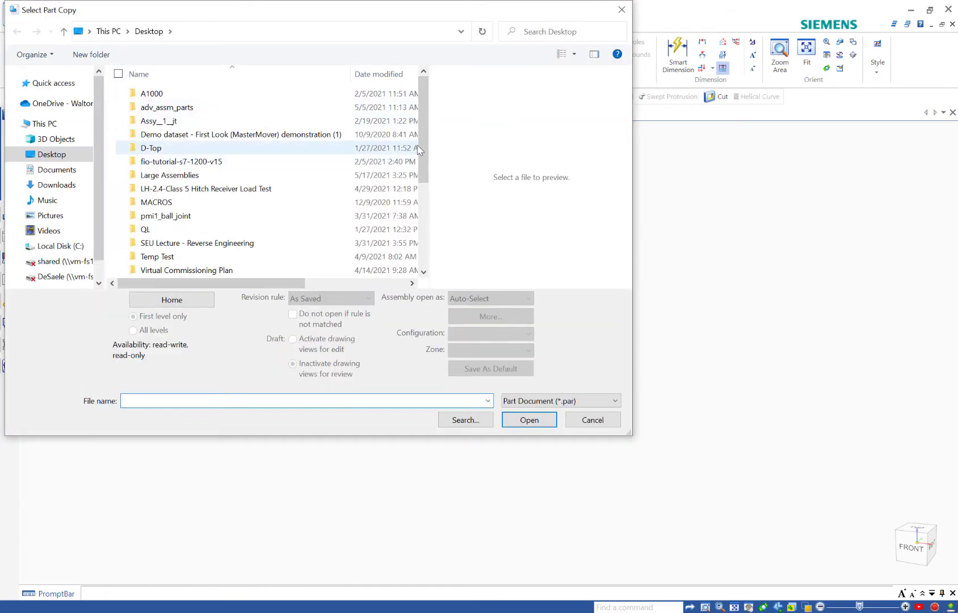
pyautogui.moveTo(420, 148); pyautogui.dragTo(426, 241)
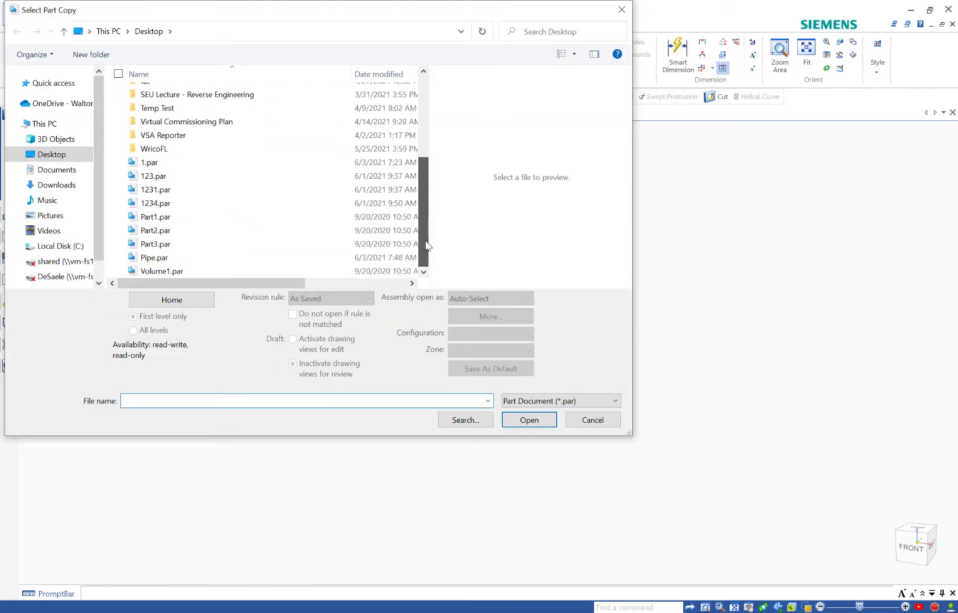
pyautogui.click(154, 257)
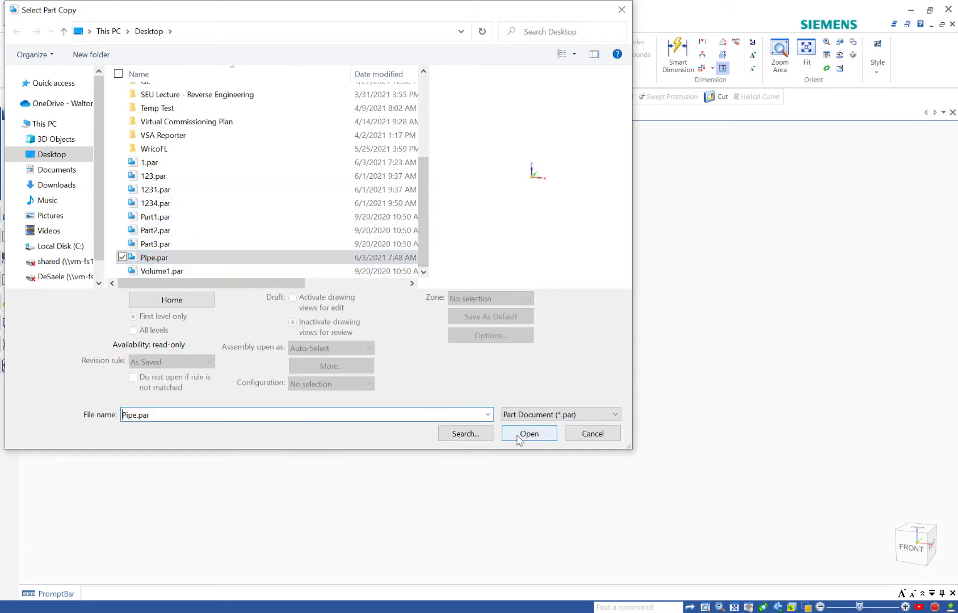
pyautogui.click(518, 437)
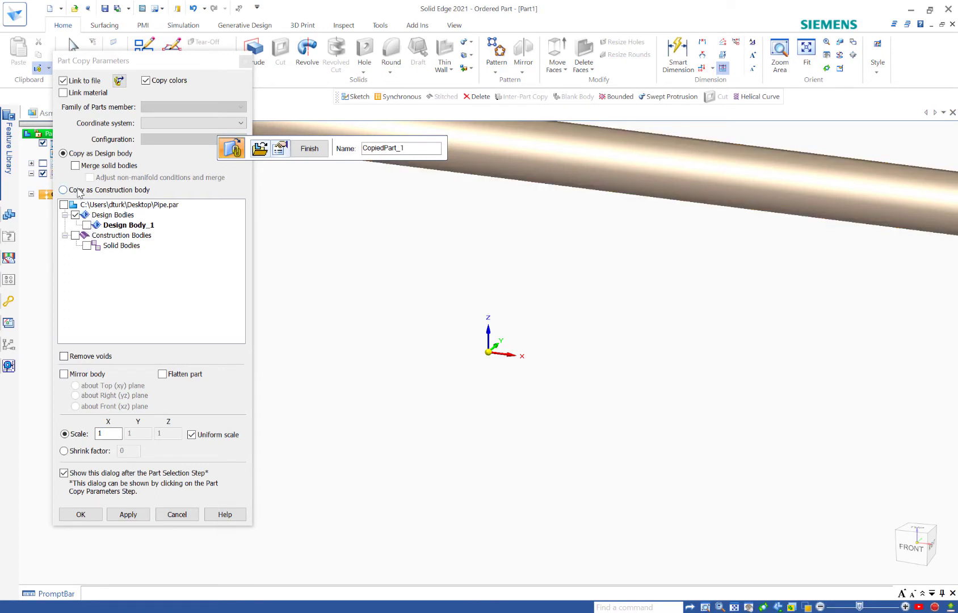
pyautogui.click(72, 192)
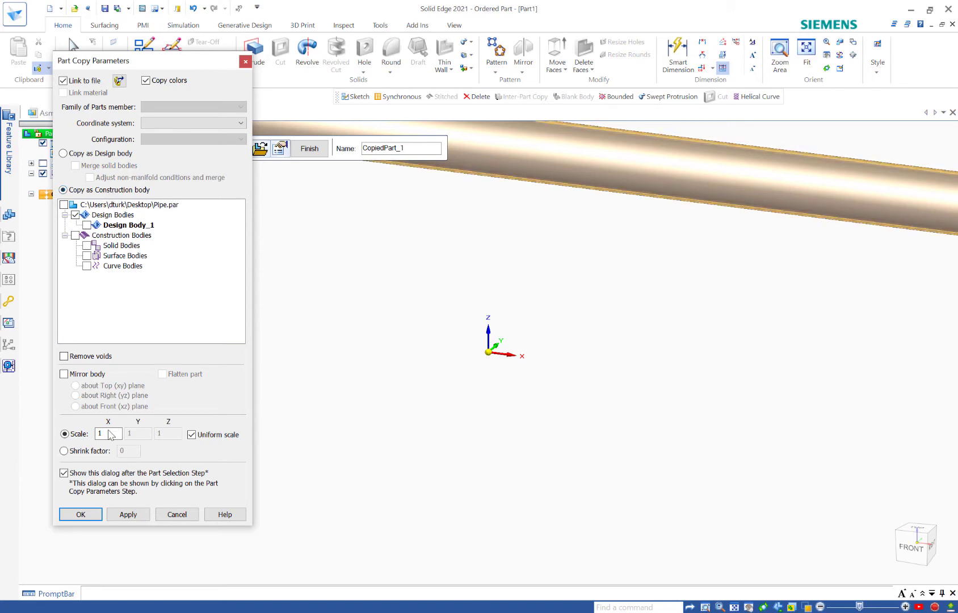
pyautogui.click(80, 515)
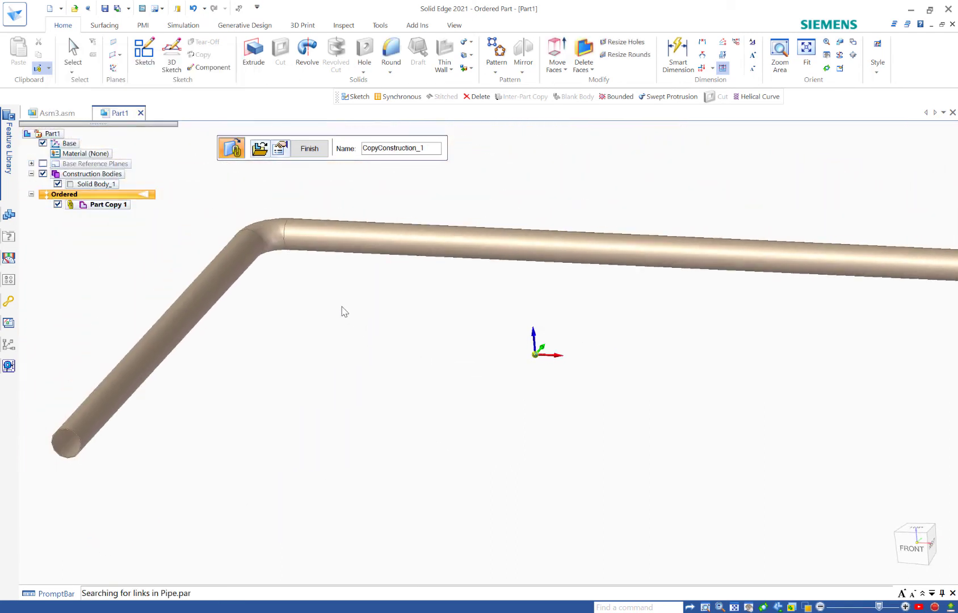
# Finish the part copy and begin a surface Copy with Chain face selection
pyautogui.click(309, 148)
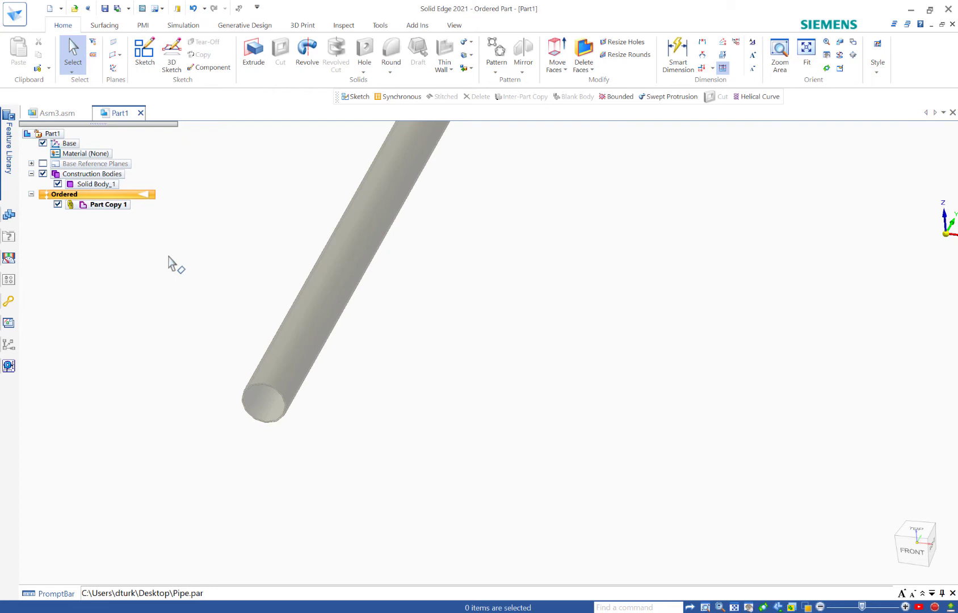
pyautogui.click(104, 25)
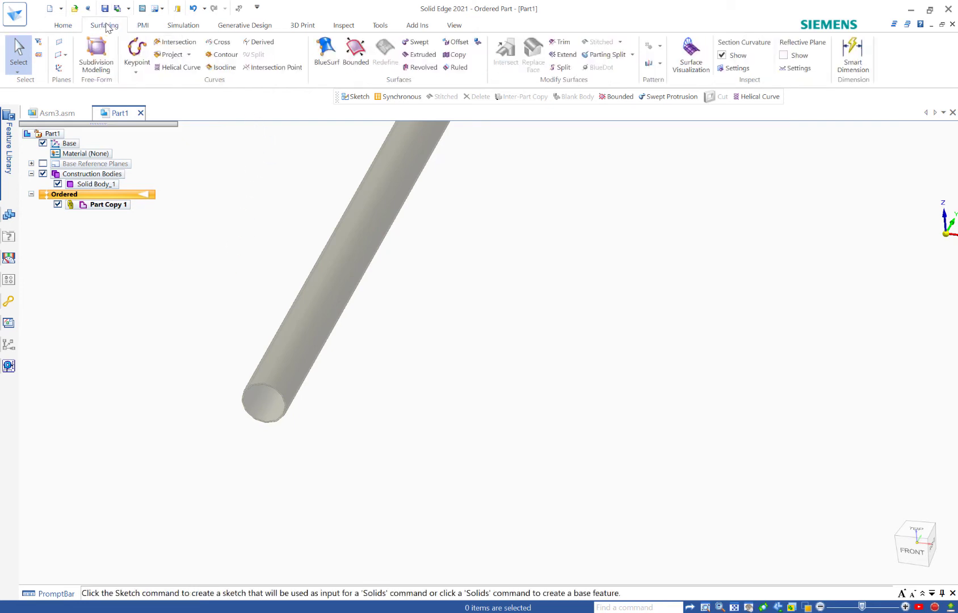
pyautogui.click(456, 55)
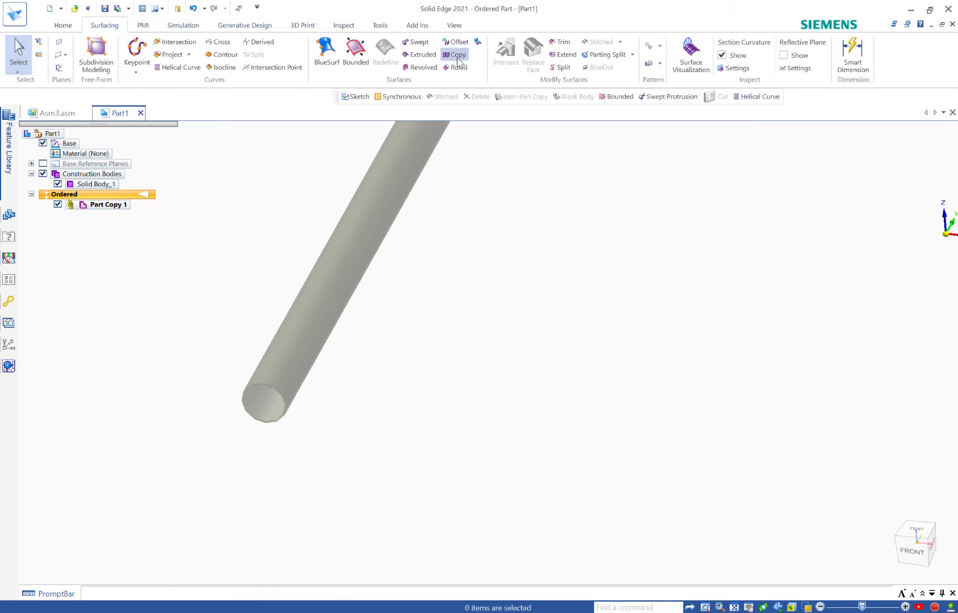
pyautogui.click(410, 150)
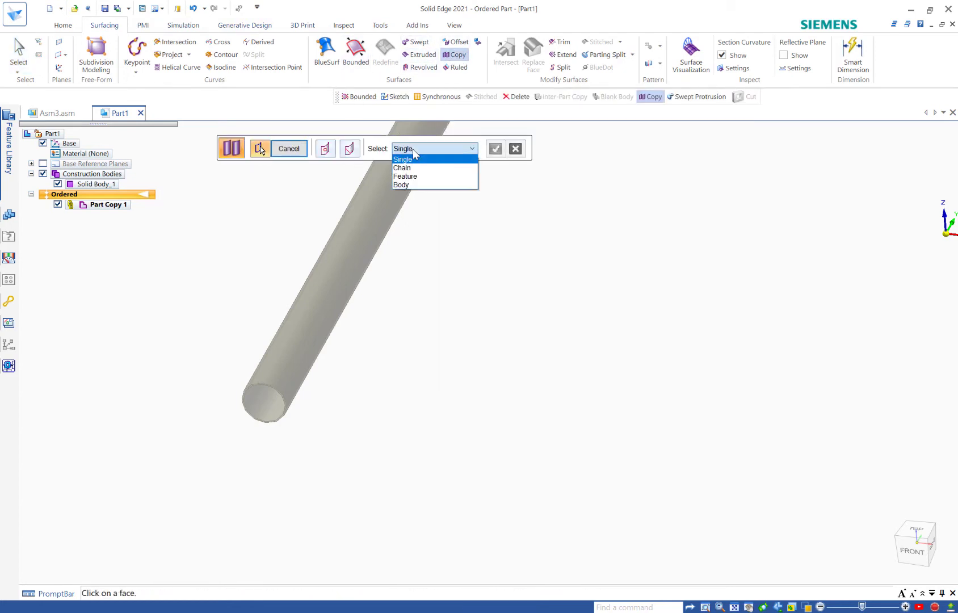
pyautogui.click(415, 168)
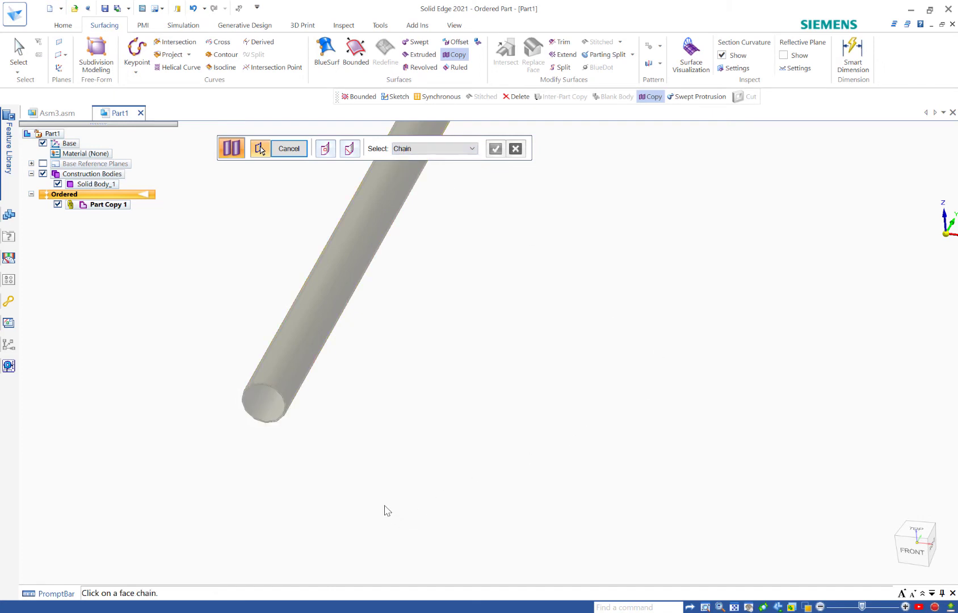
# Copy the pipe's chained faces into a new surface feature, Copy 1
pyautogui.click(268, 408)
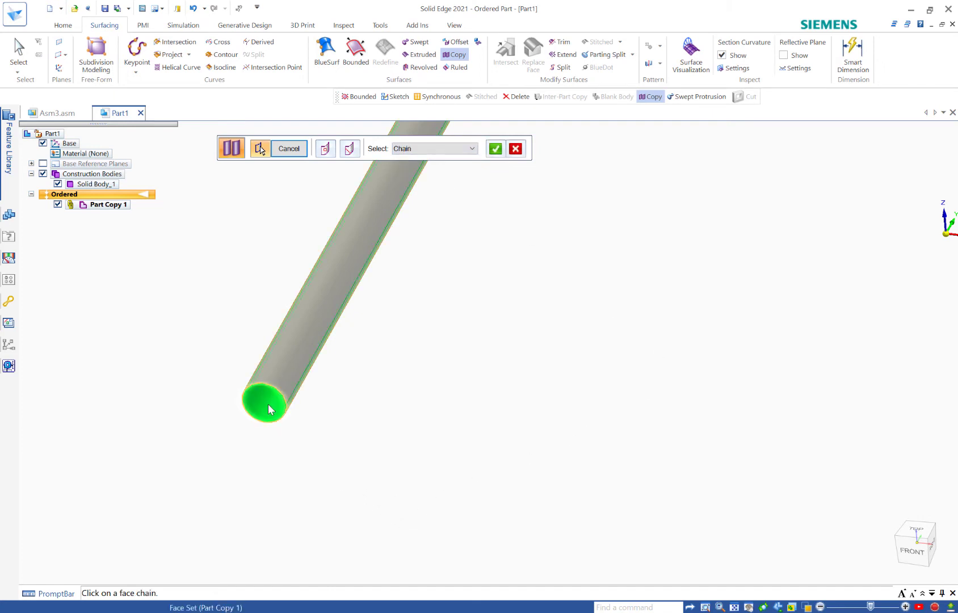
pyautogui.moveTo(272, 460)
pyautogui.mouseDown(button='middle')
pyautogui.moveTo(269, 428)
pyautogui.moveTo(274, 445)
pyautogui.mouseUp(button='middle')
pyautogui.scroll(-5, 293, 432)
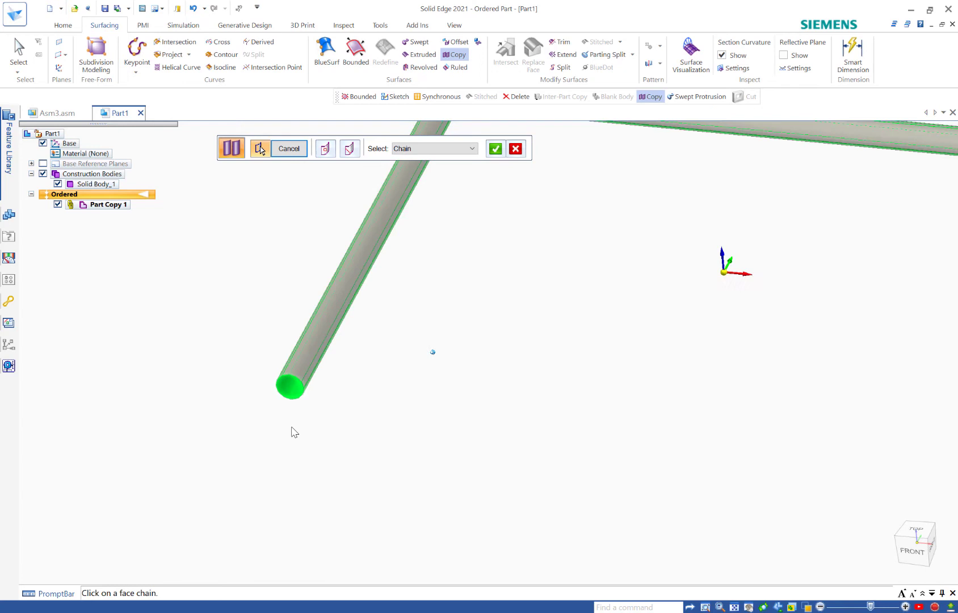
pyautogui.scroll(3, 454, 411)
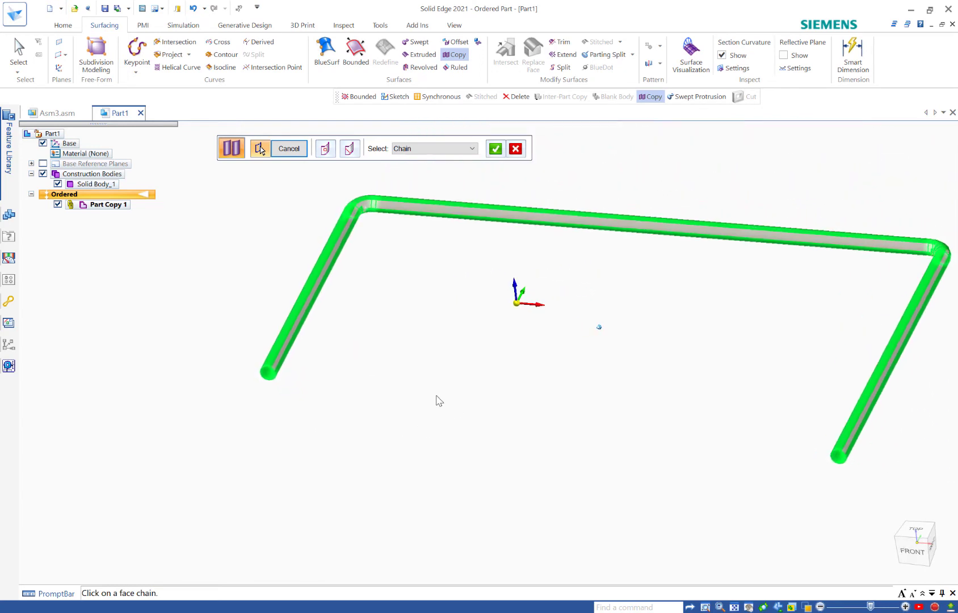
pyautogui.click(496, 150)
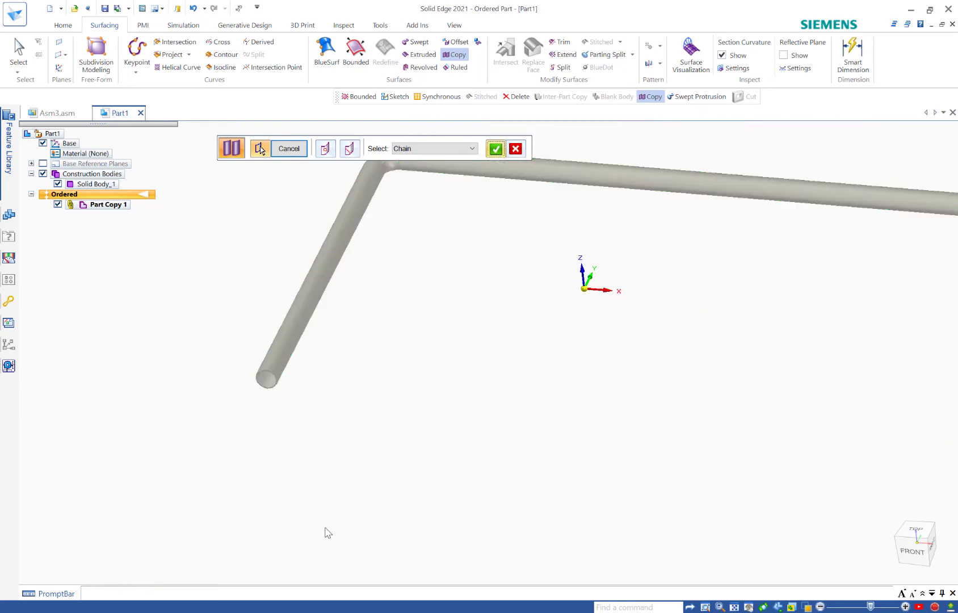
pyautogui.scroll(2, 216, 451)
pyautogui.scroll(2, 222, 346)
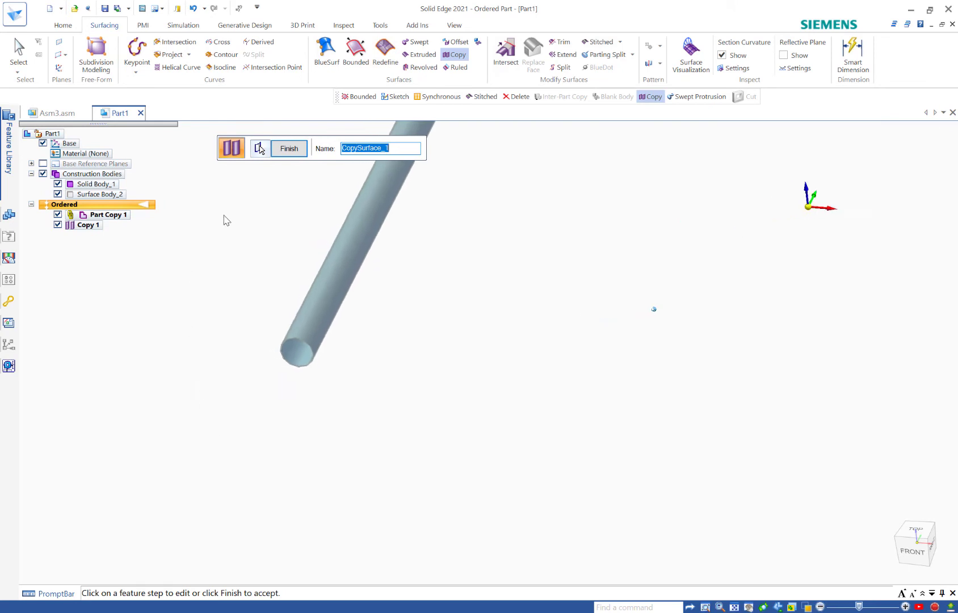
pyautogui.click(260, 148)
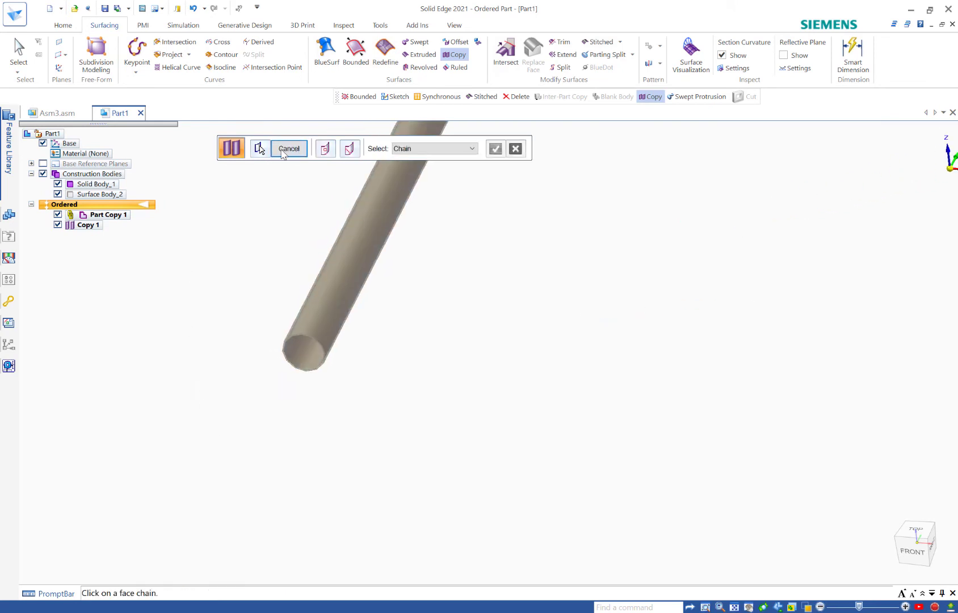
# Cap the first pipe end with a bounded surface, Bound 1
pyautogui.click(285, 150)
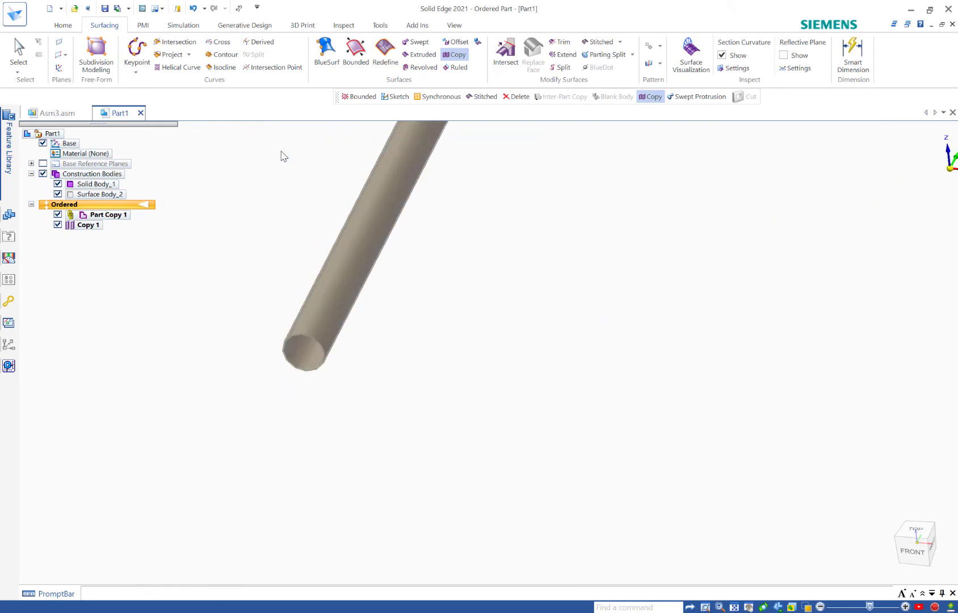
pyautogui.click(356, 53)
pyautogui.scroll(3, 227, 366)
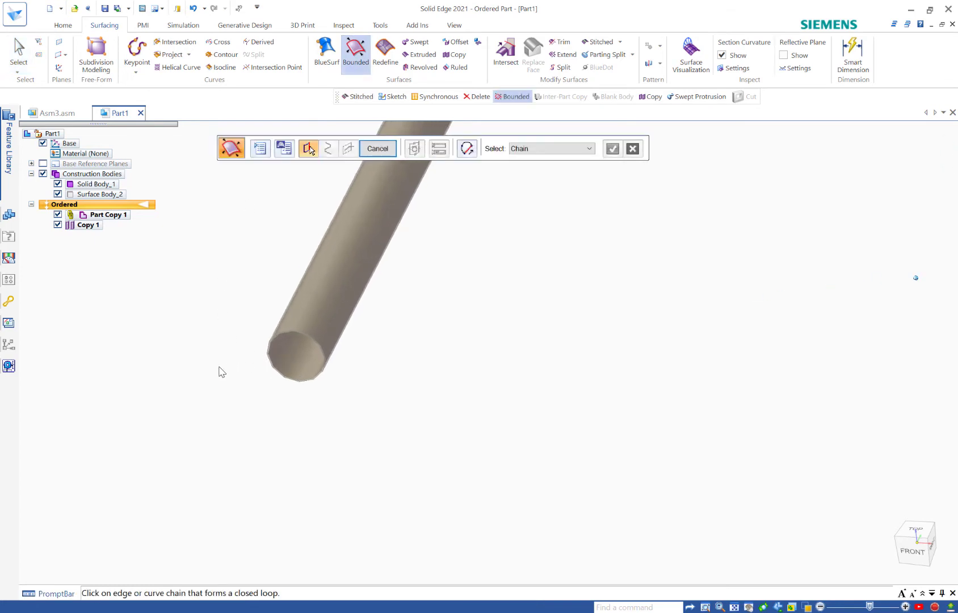
pyautogui.scroll(2, 254, 426)
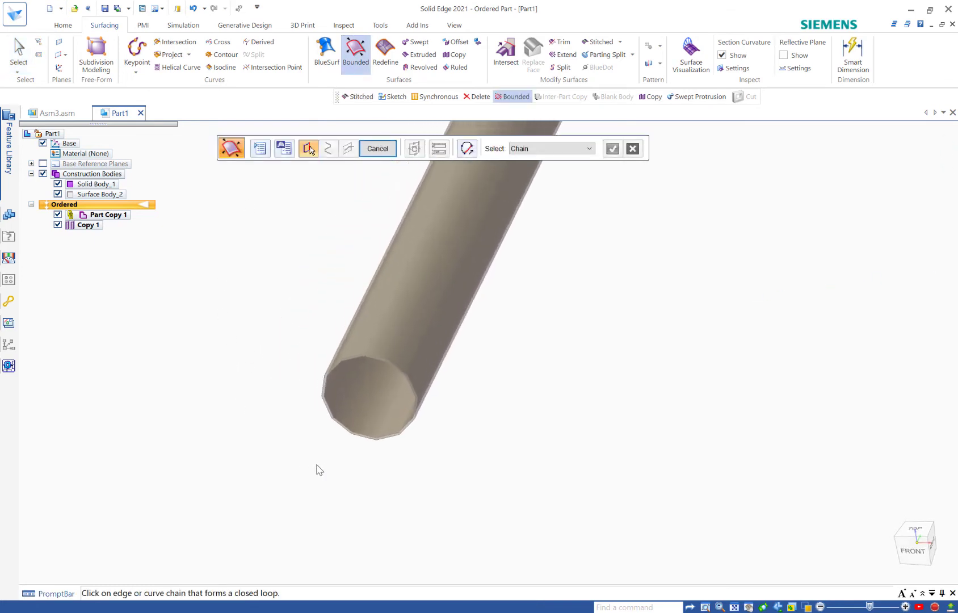
pyautogui.click(361, 435)
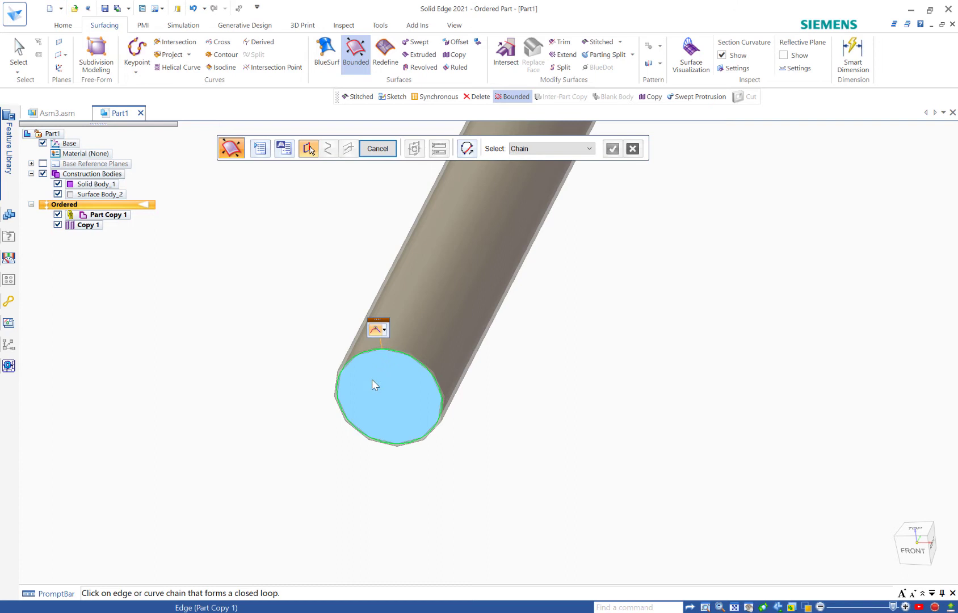
pyautogui.scroll(-3, 318, 449)
pyautogui.rightClick(414, 431)
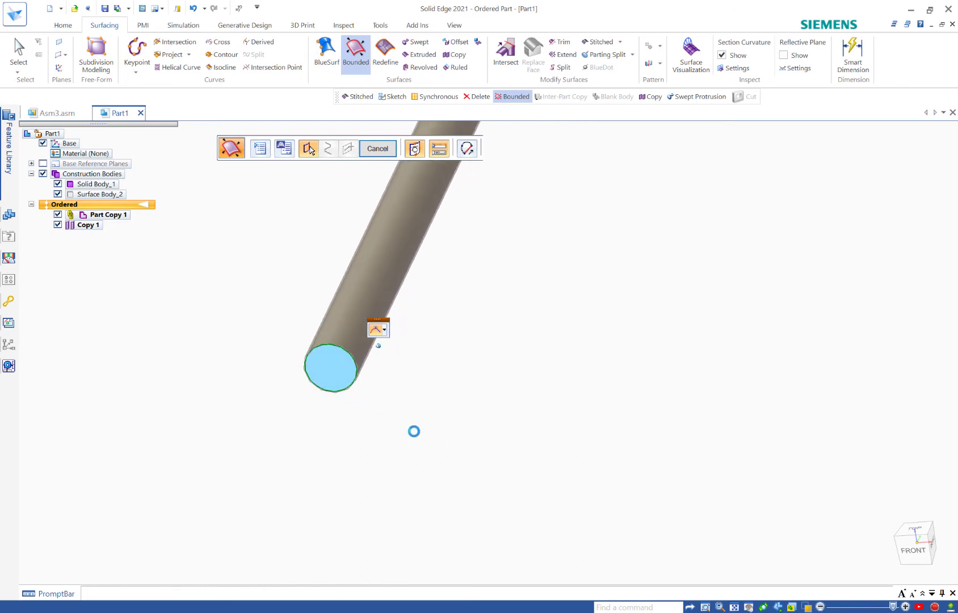
pyautogui.rightClick(405, 319)
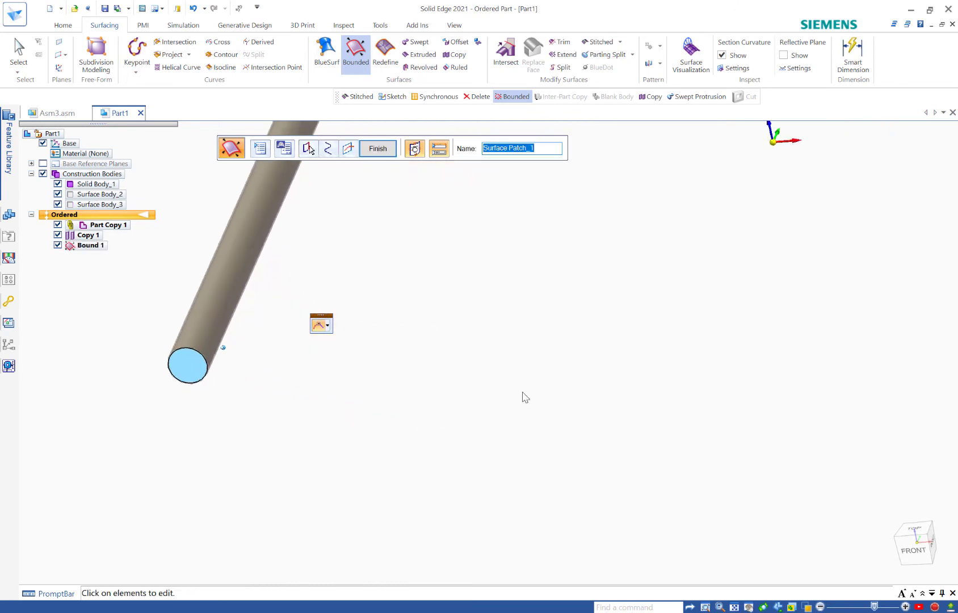
# Cap the opposite pipe end with a second bounded surface, Bound 2
pyautogui.rightClick(442, 262)
pyautogui.moveTo(442, 258); pyautogui.dragTo(699, 476, button='middle')
pyautogui.scroll(4, 700, 476)
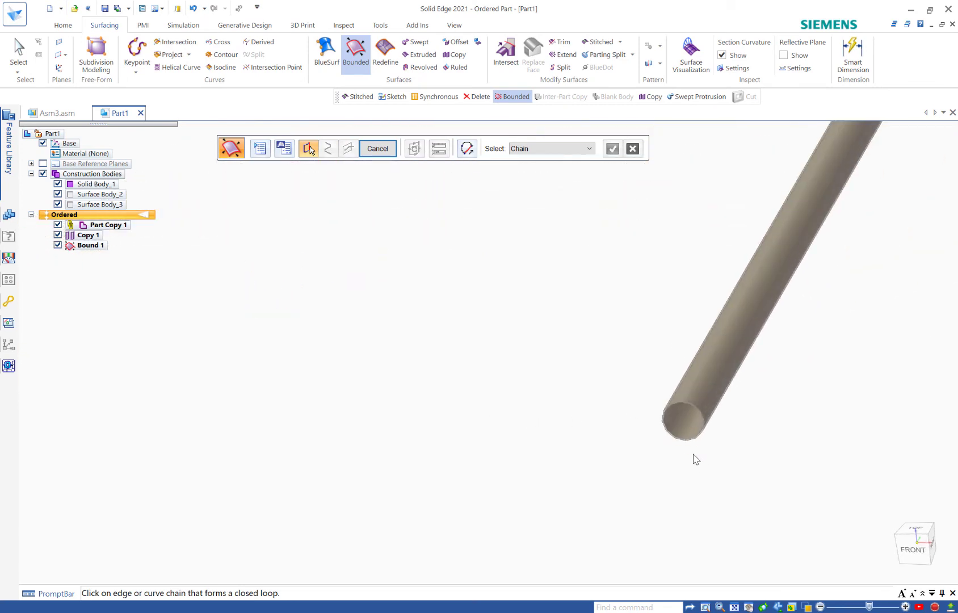
pyautogui.click(679, 429)
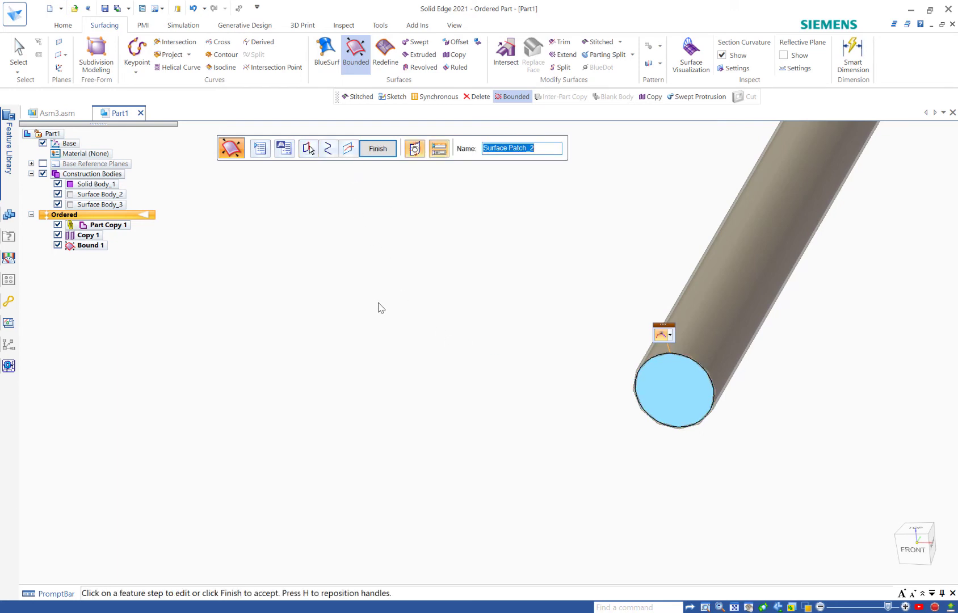
pyautogui.click(374, 155)
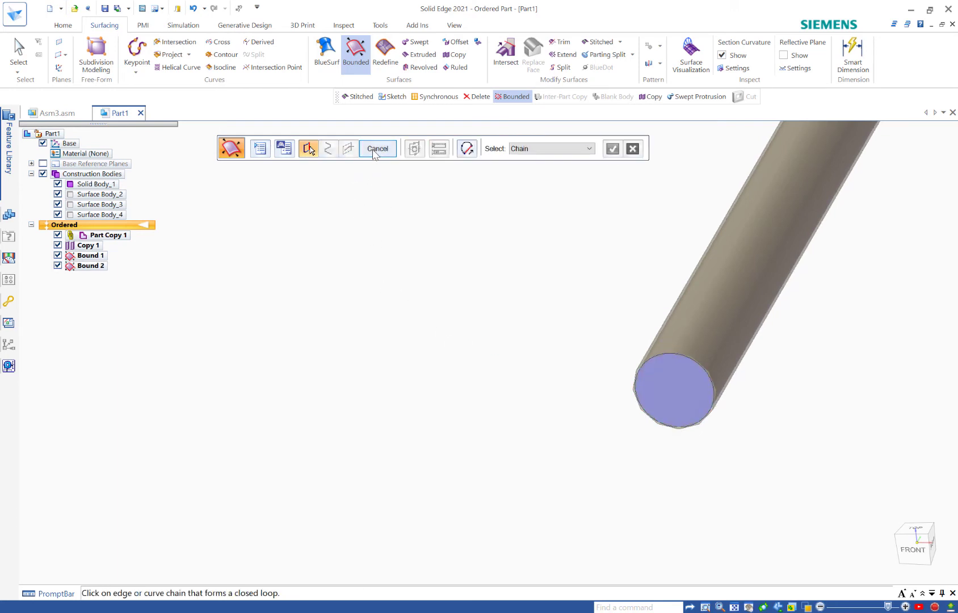
pyautogui.press('Escape')
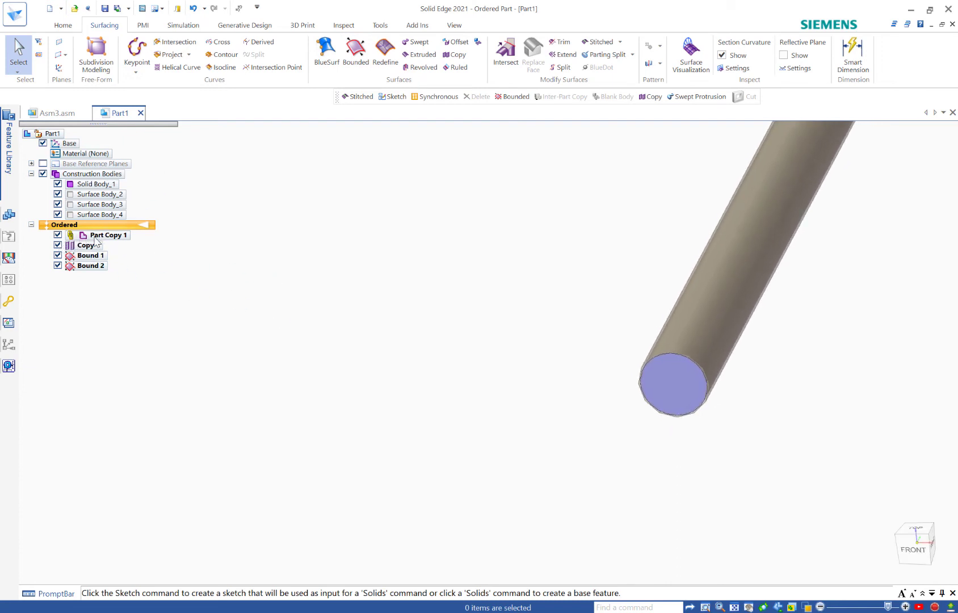
# Hide Part Copy 1 and zoom out to view the whole bent pipe surface
pyautogui.click(58, 235)
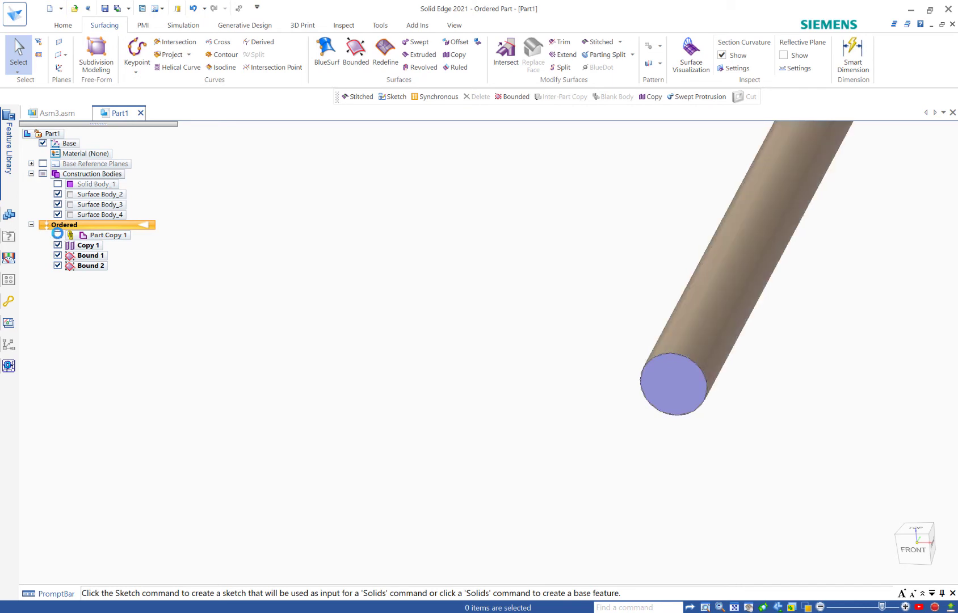
pyautogui.scroll(-5, 318, 264)
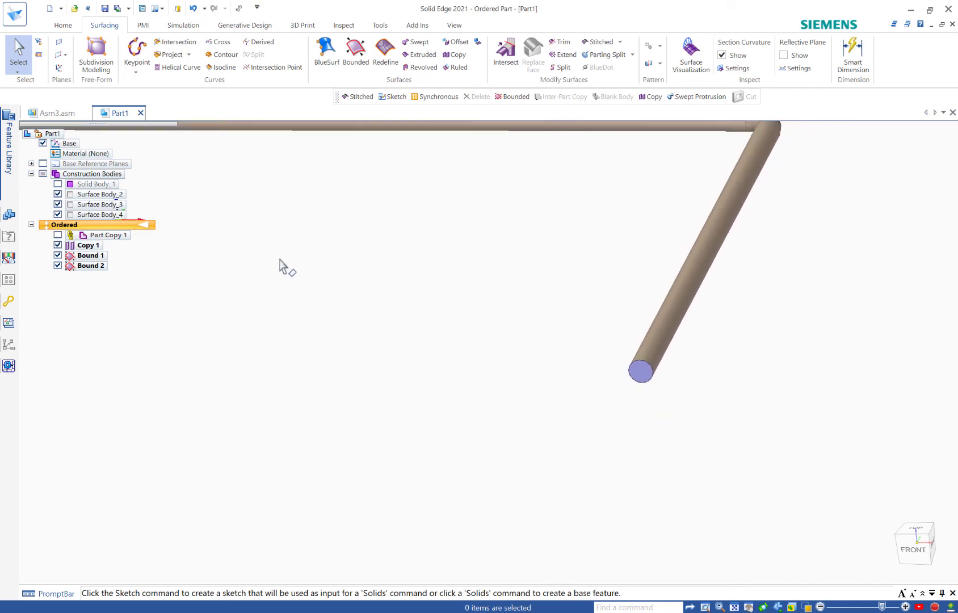
pyautogui.moveTo(287, 261); pyautogui.dragTo(429, 150, button='middle')
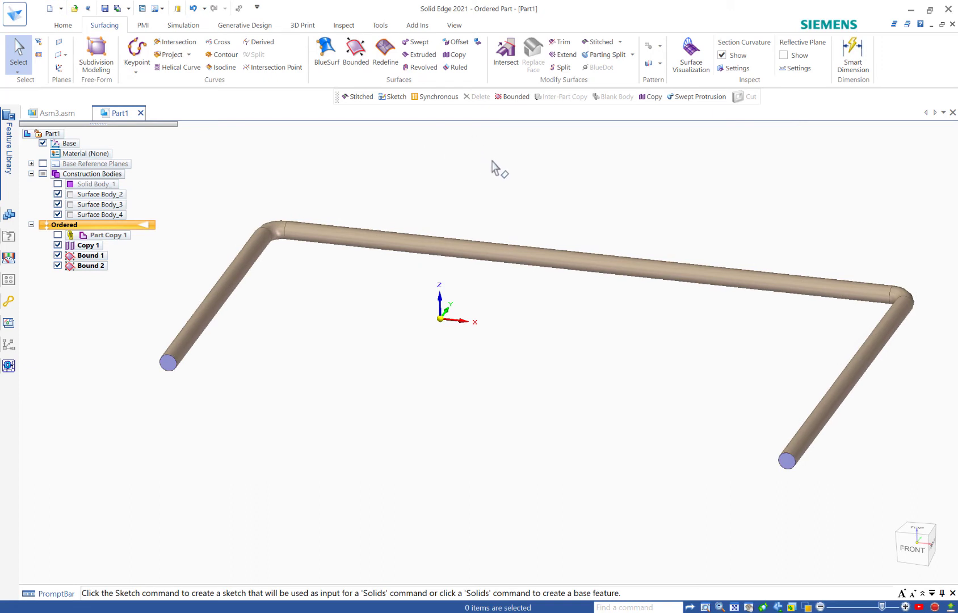
# Stitch the pipe wall and both end caps into Stitch 1, accepting it as base feature
pyautogui.click(601, 42)
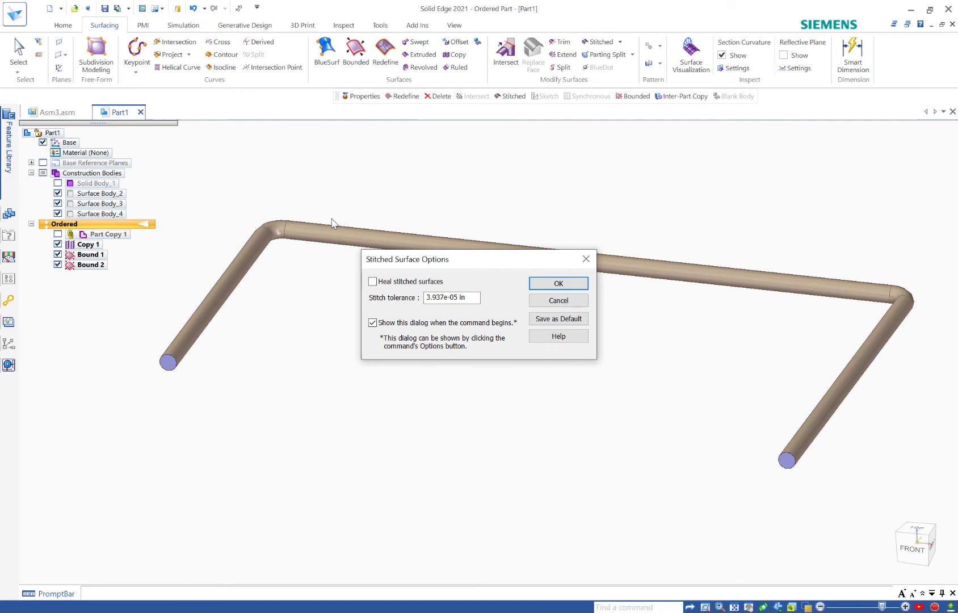
pyautogui.click(545, 283)
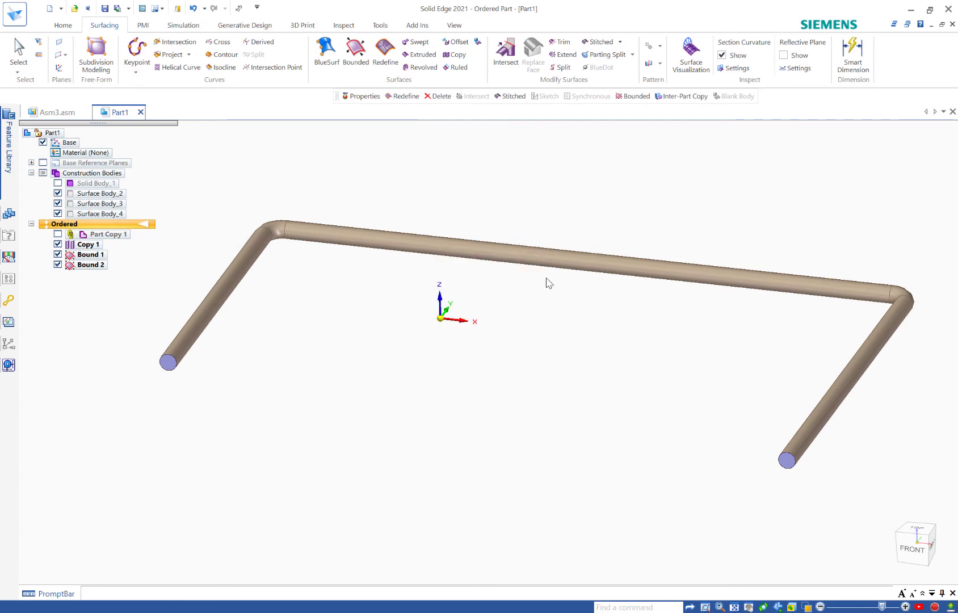
pyautogui.click(375, 241)
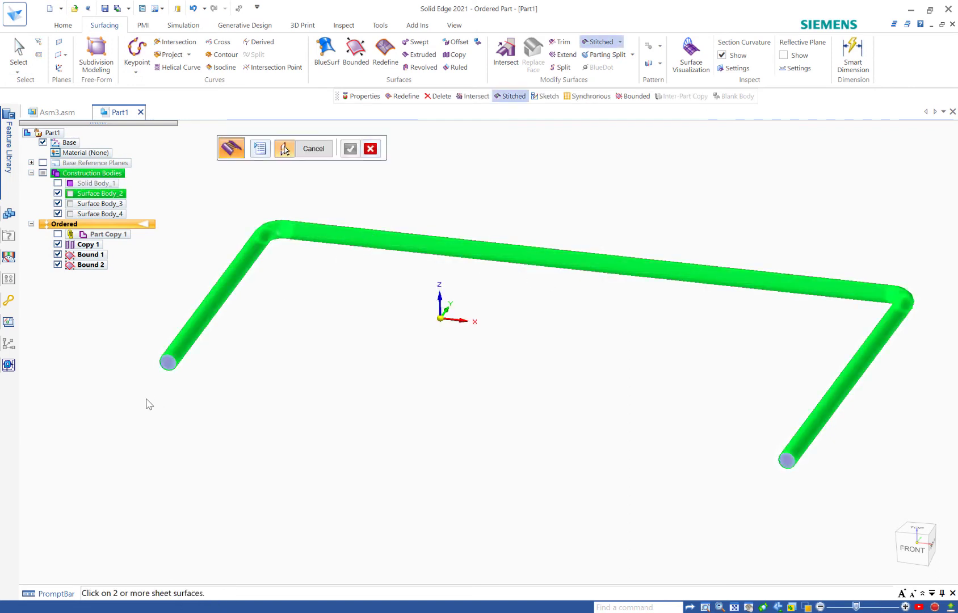
pyautogui.click(168, 364)
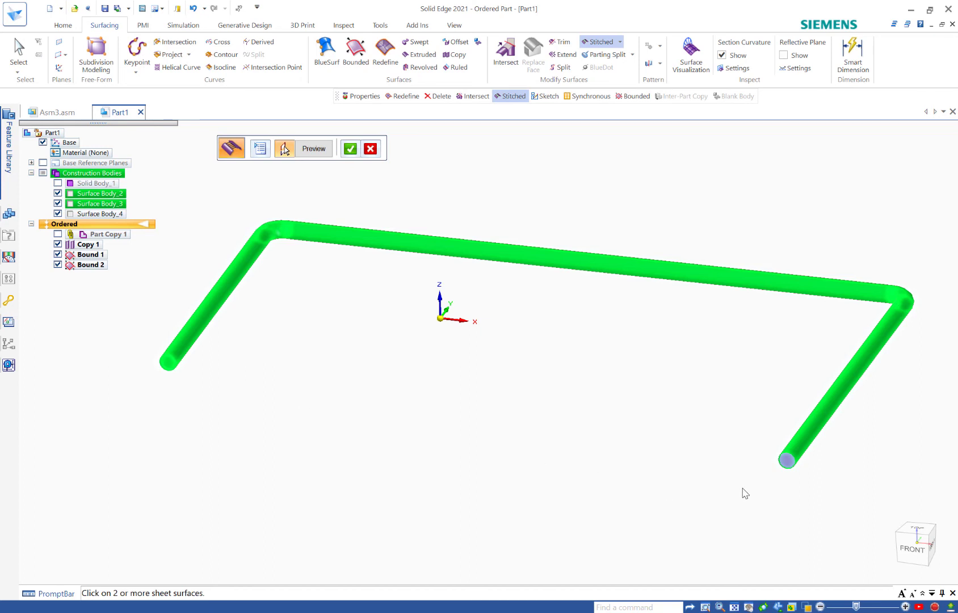
pyautogui.click(786, 461)
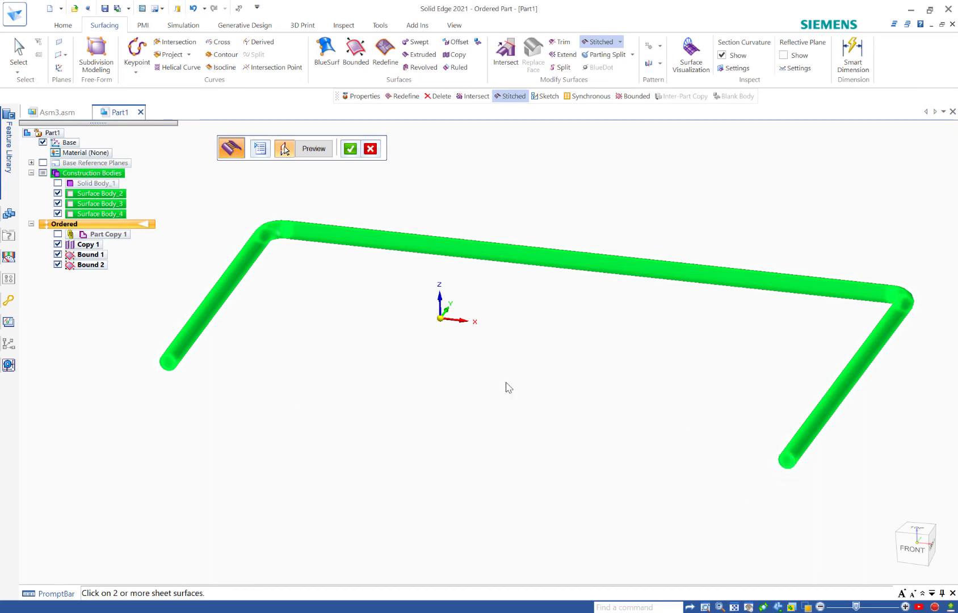
pyautogui.rightClick(364, 351)
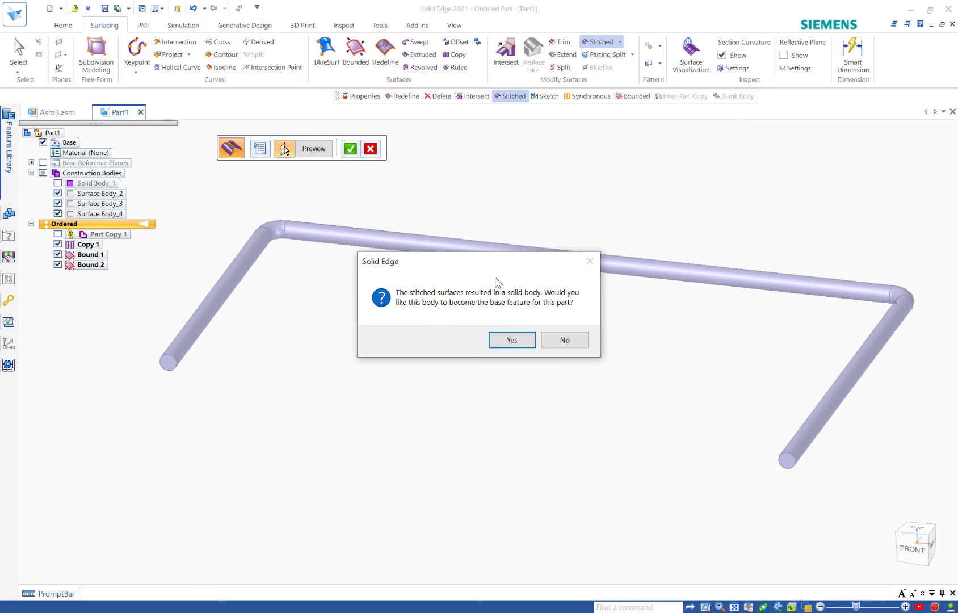
pyautogui.click(512, 341)
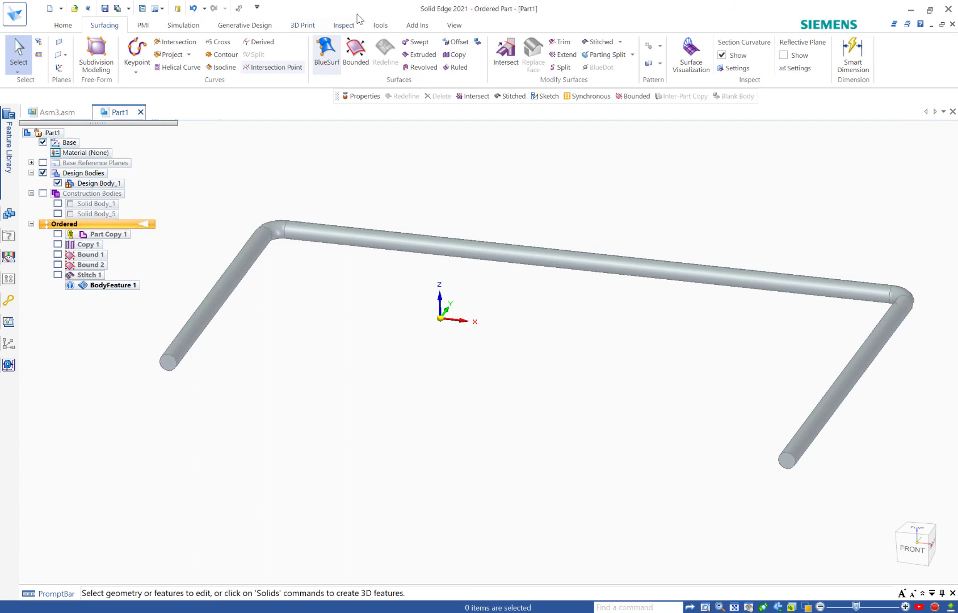
# Apply Water from Other non-metals in Physical Properties, giving 15.580 lbm and 431.259 in^3
pyautogui.click(330, 26)
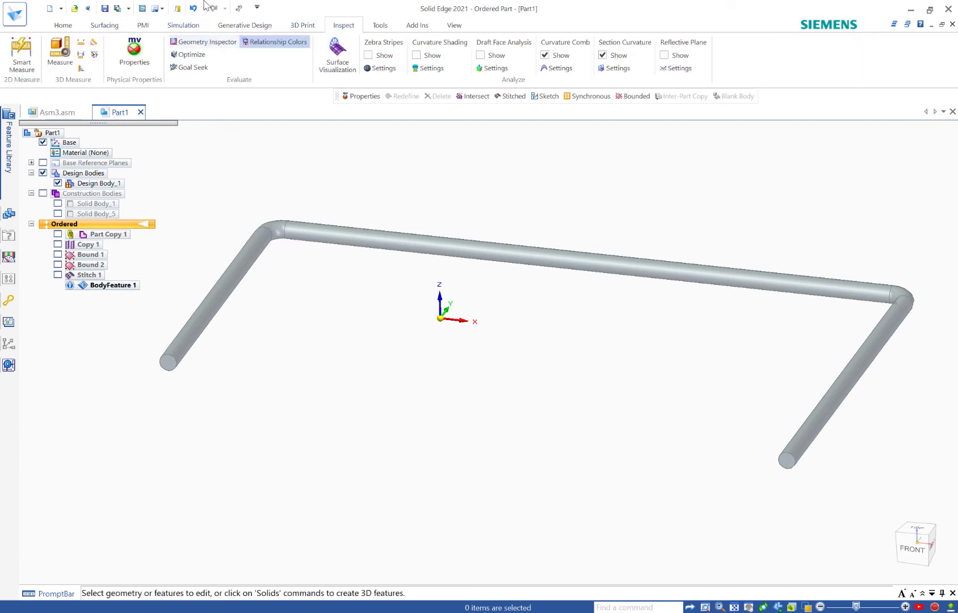
pyautogui.click(134, 54)
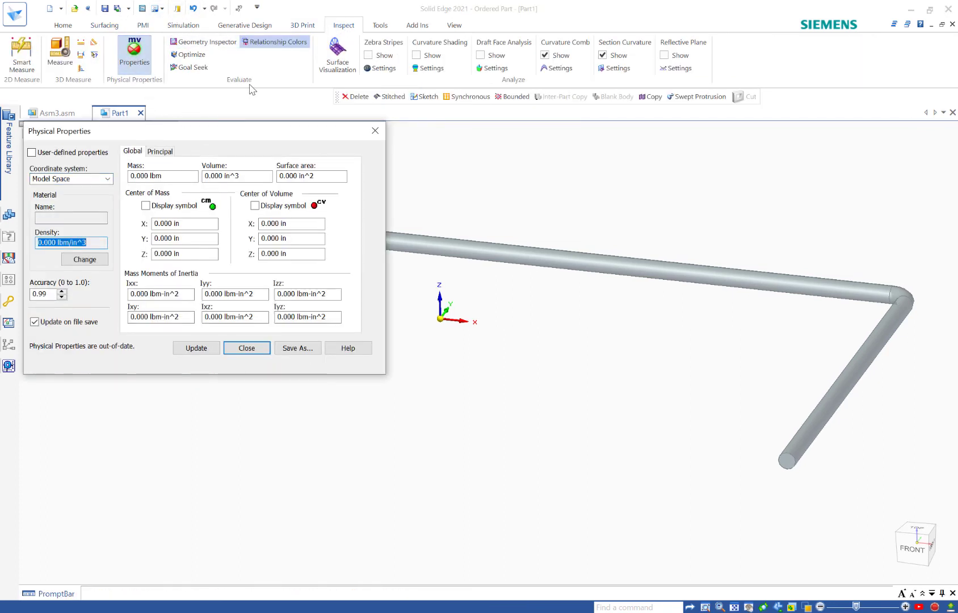
pyautogui.click(88, 260)
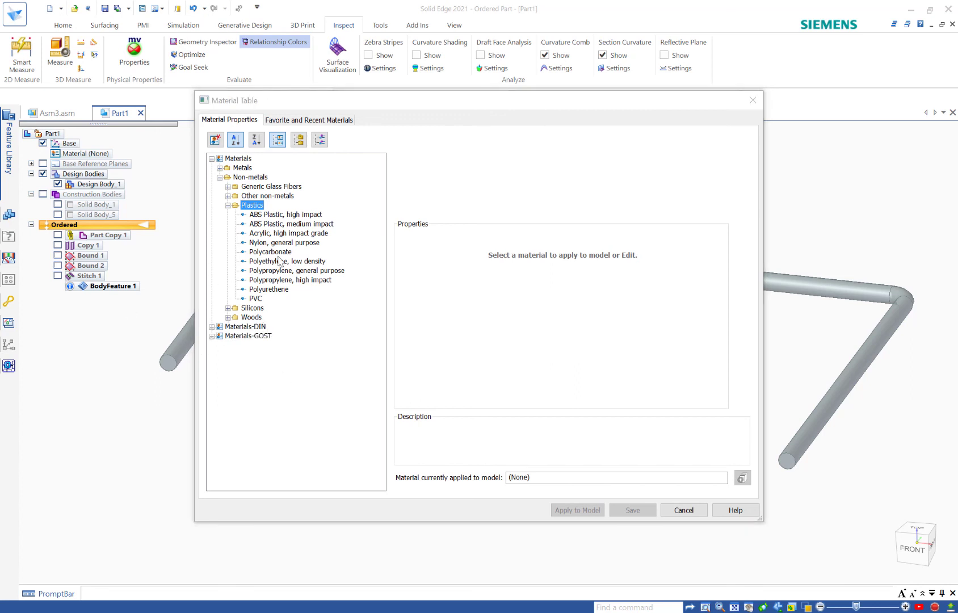
pyautogui.click(228, 197)
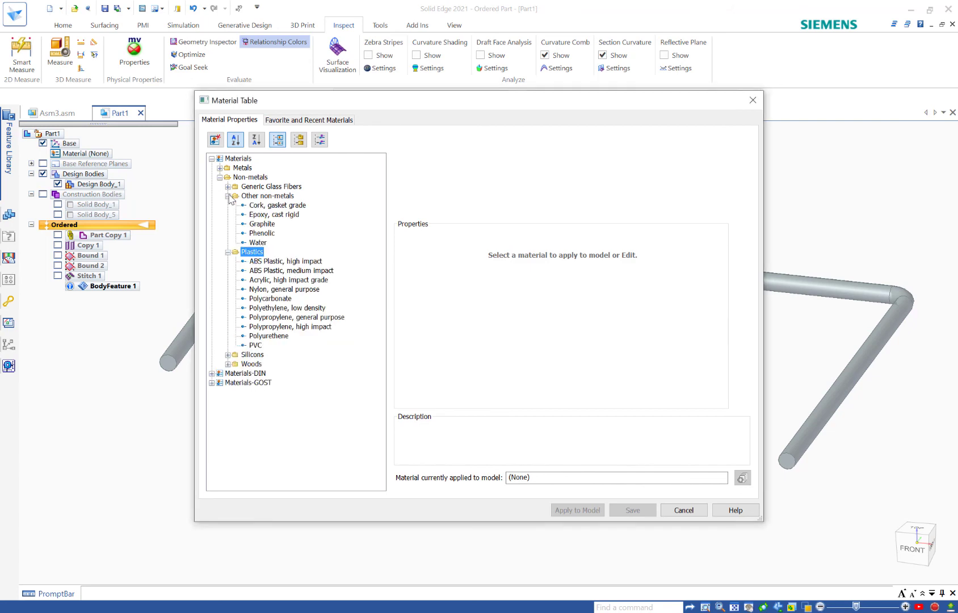
pyautogui.click(257, 242)
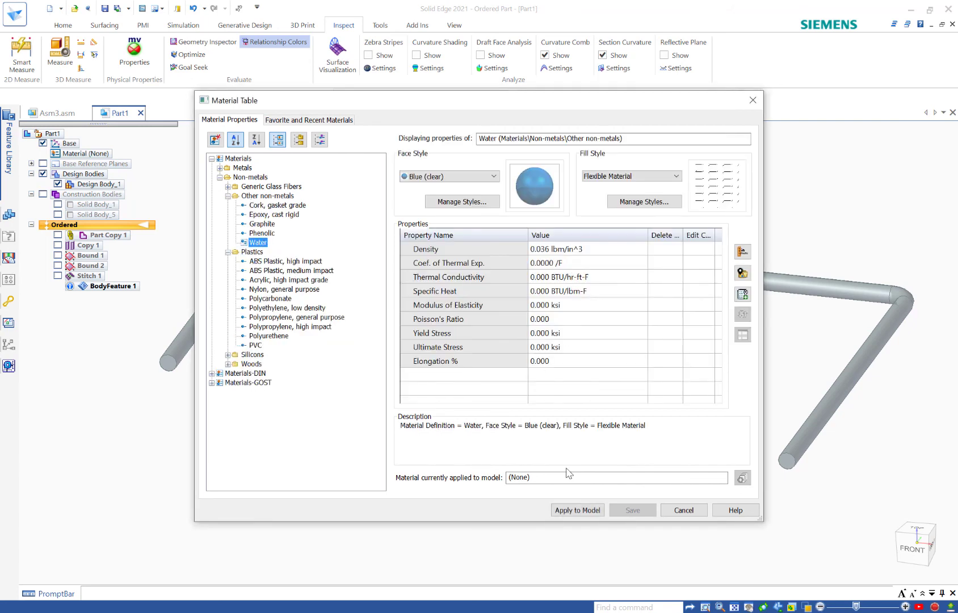
pyautogui.click(578, 510)
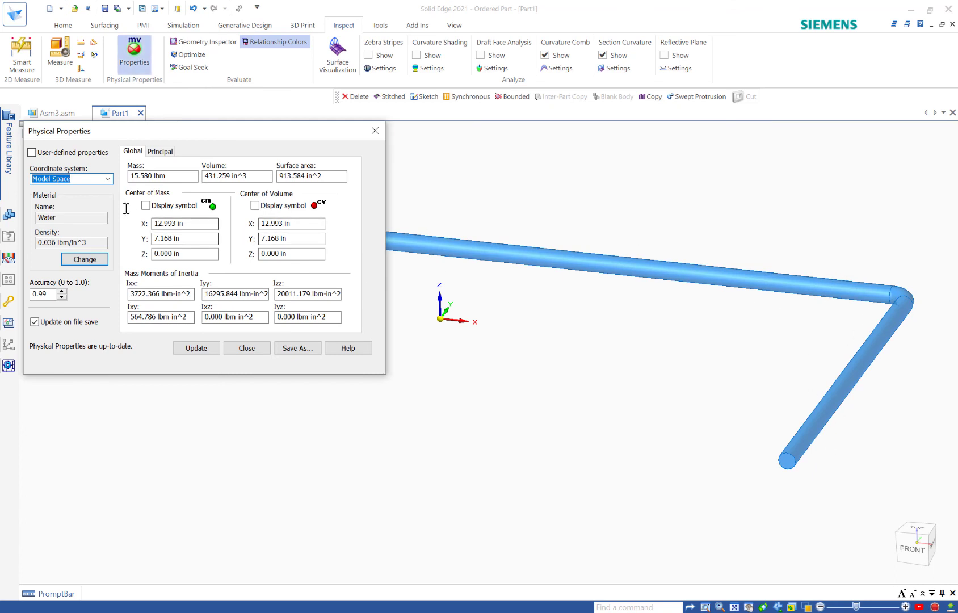
pyautogui.click(196, 347)
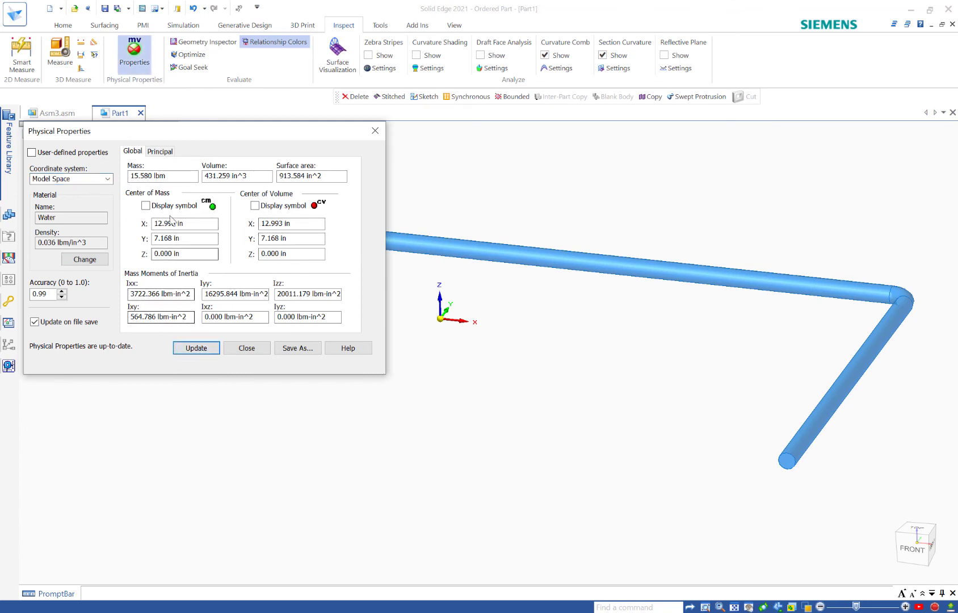